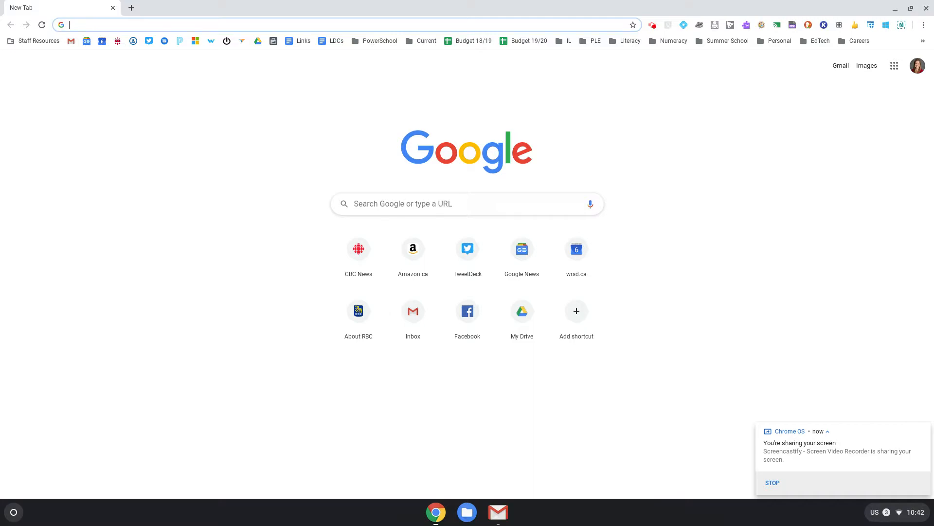
- Create a new blank Google Docs document by going to docs.new
text(do)
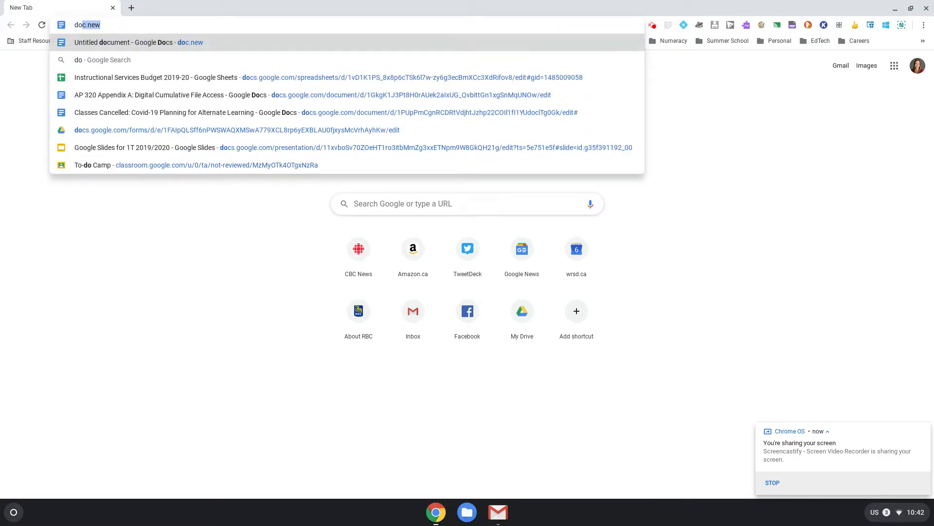
text(cs)
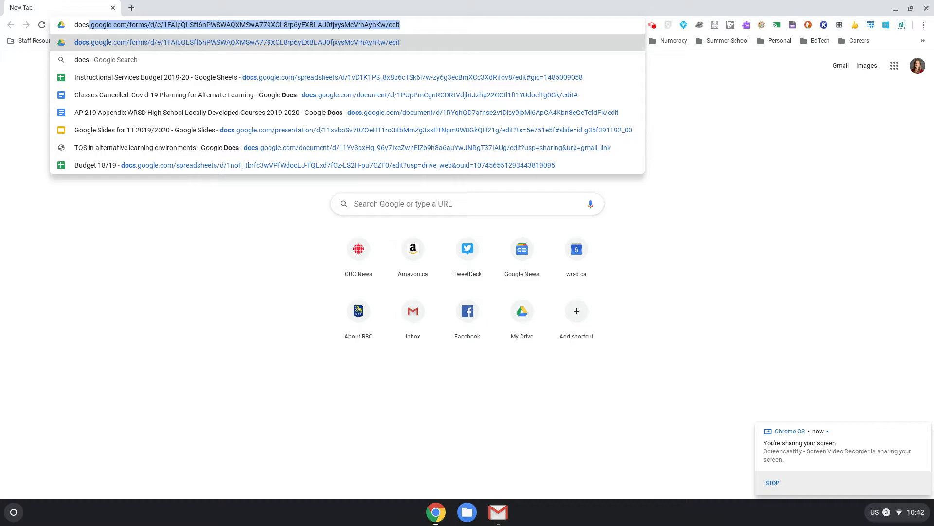
text(.new)
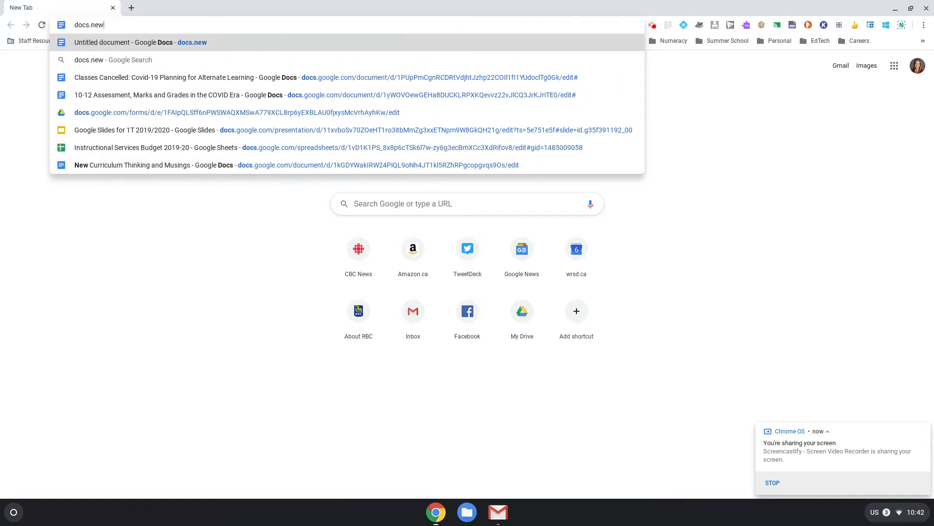
key(Return)
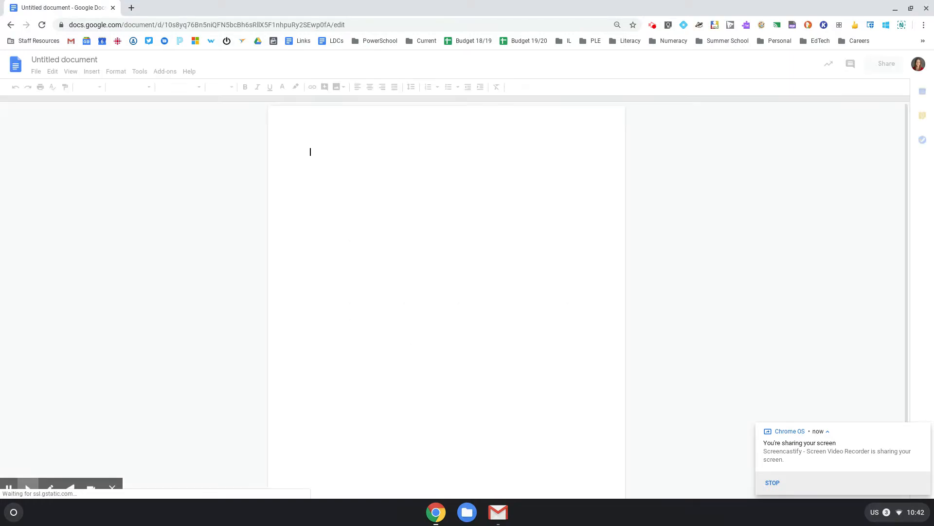
- Name the document "Feedback Sample" and return to the page body
click(50, 59)
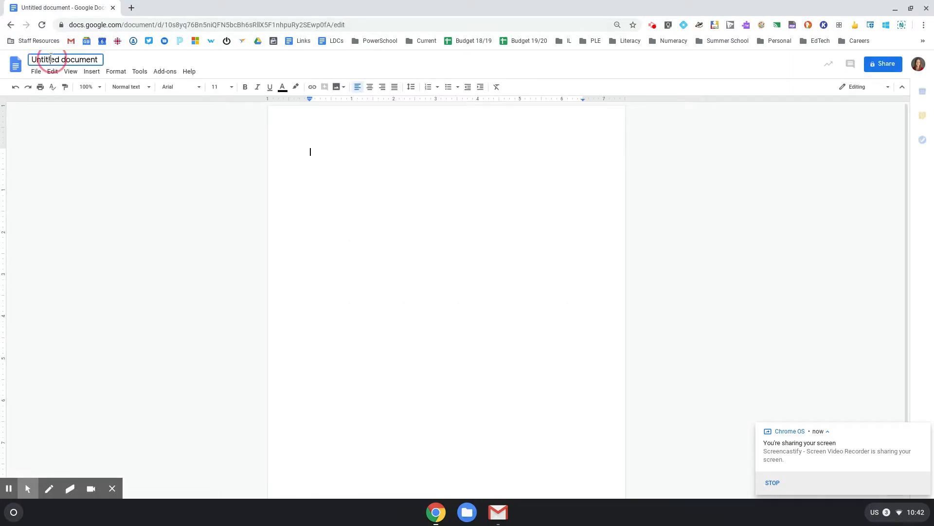
text(Feedba)
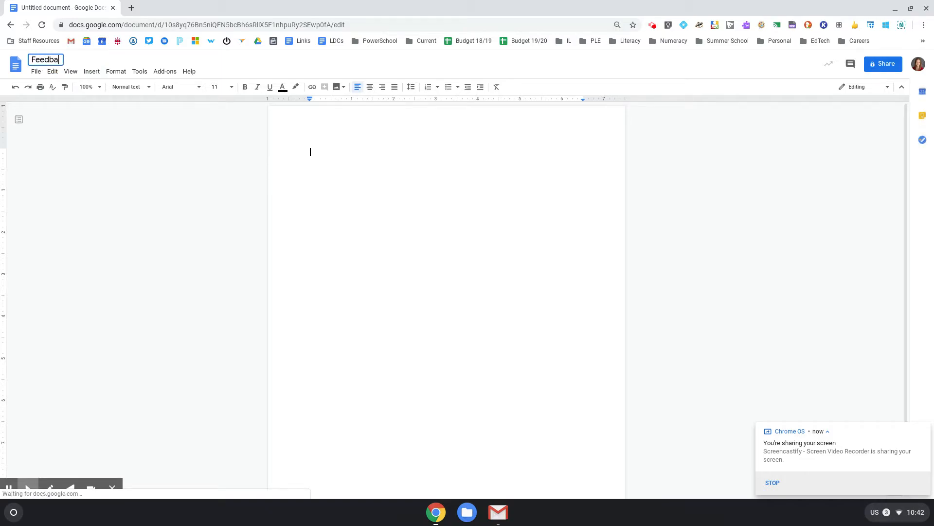
text(ck Sample)
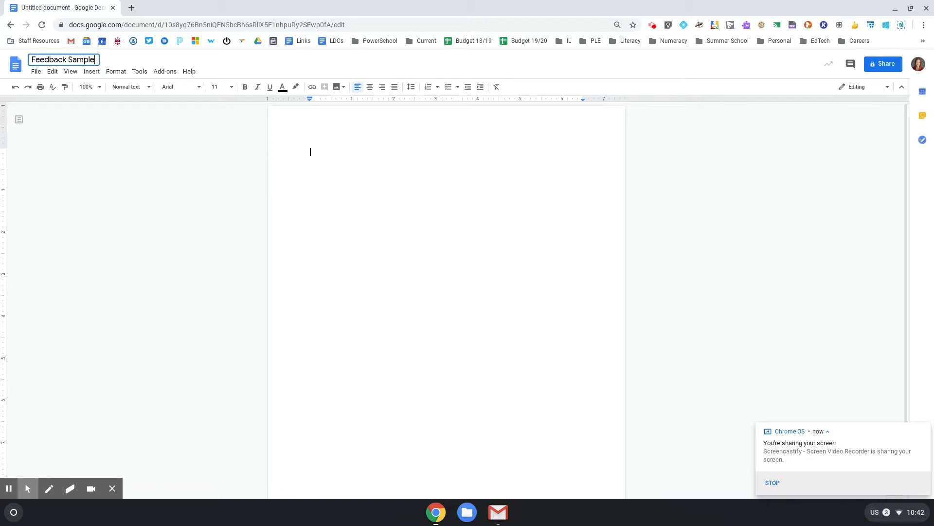
click(323, 149)
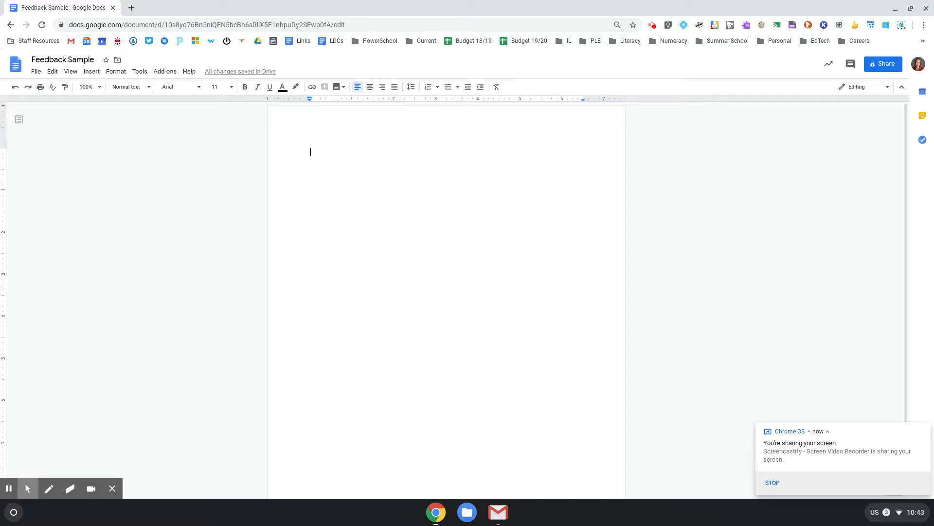
- Insert a table with one column and five rows at the start of the document
click(92, 77)
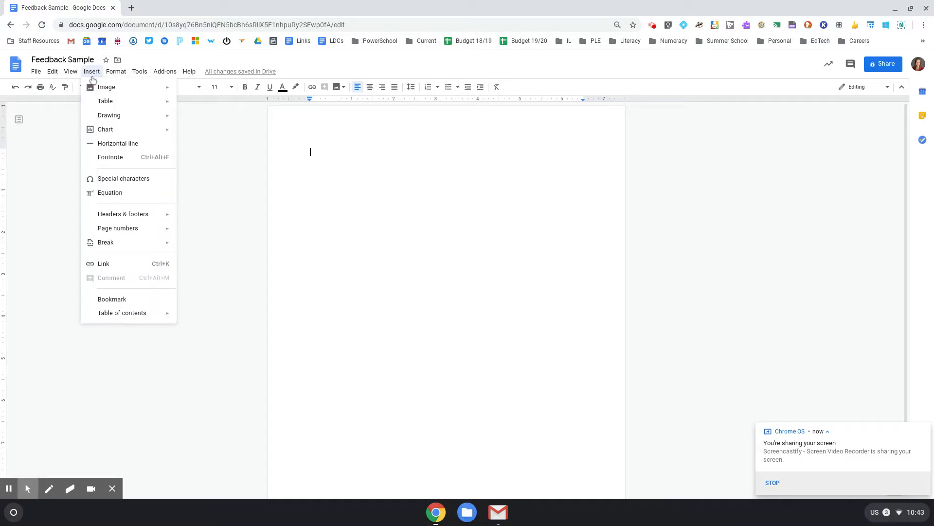
mouse_move(119, 106)
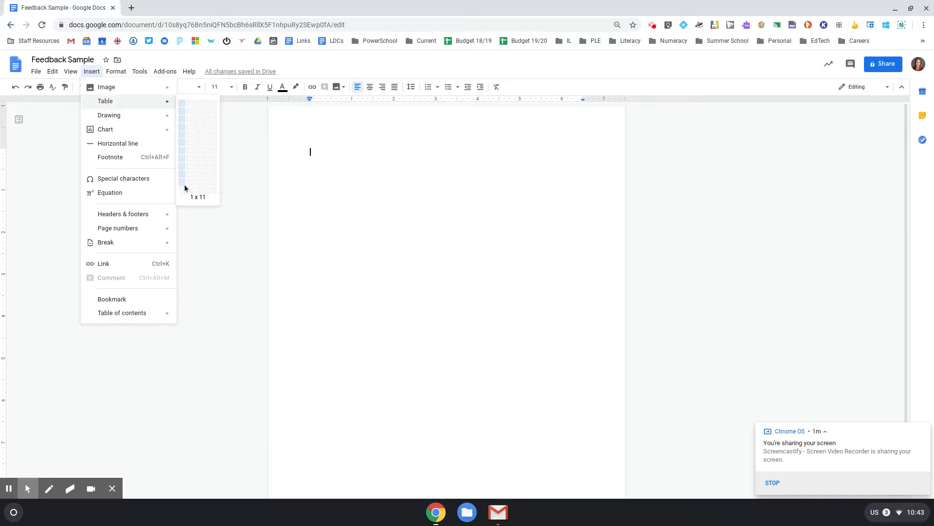
click(181, 134)
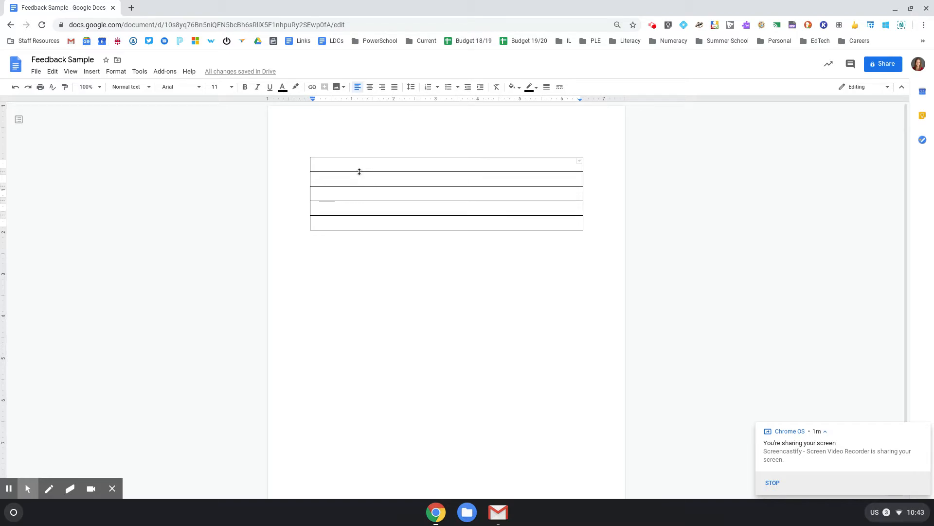
- Shade the table's first row with a light green background
right_click(342, 165)
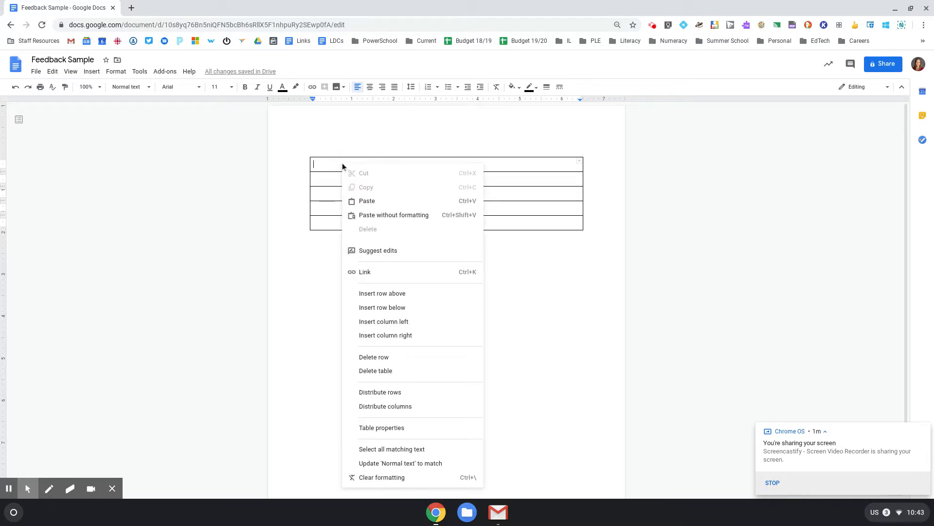
click(513, 87)
click(554, 148)
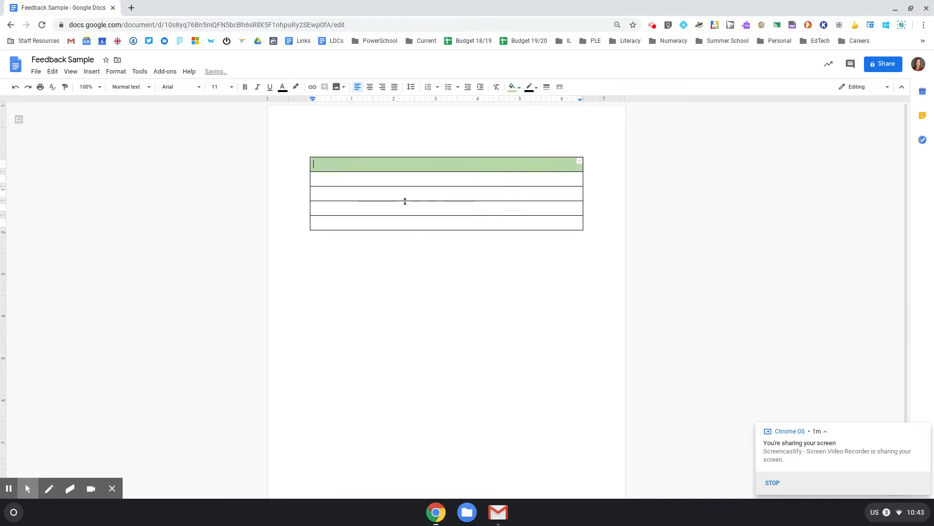
- Shade the four rows below the header row with a paler green background
click(363, 182)
drag(364, 182, 365, 223)
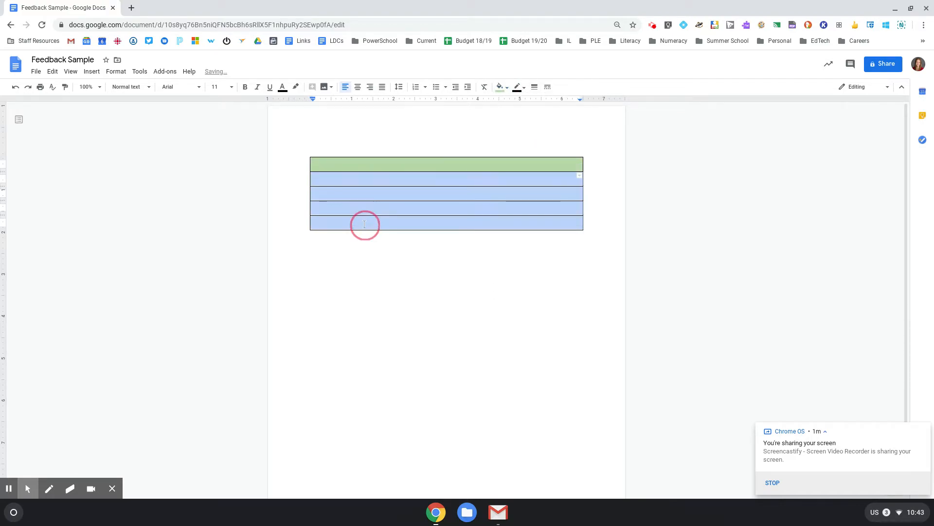
click(506, 89)
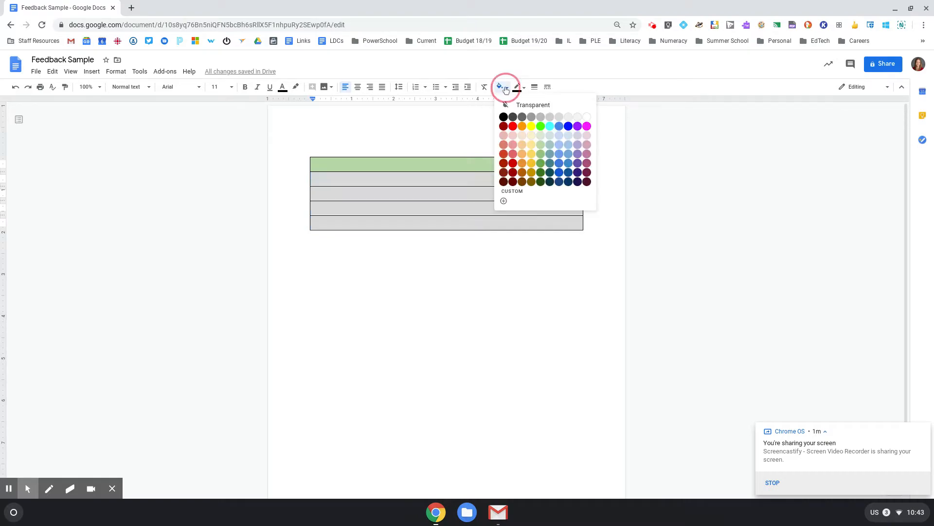
click(541, 137)
click(454, 268)
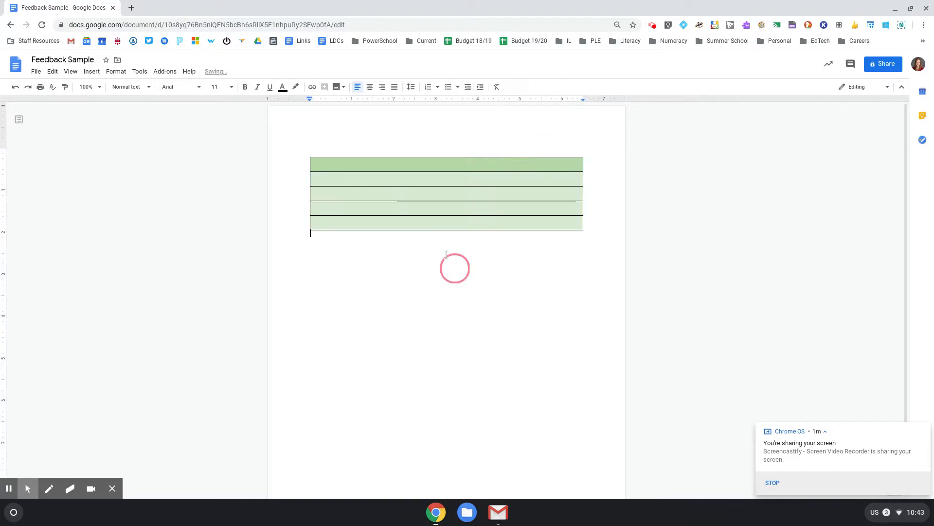
- Enter the heading "Organizing your Table" in the table's first row and make it bold
click(365, 166)
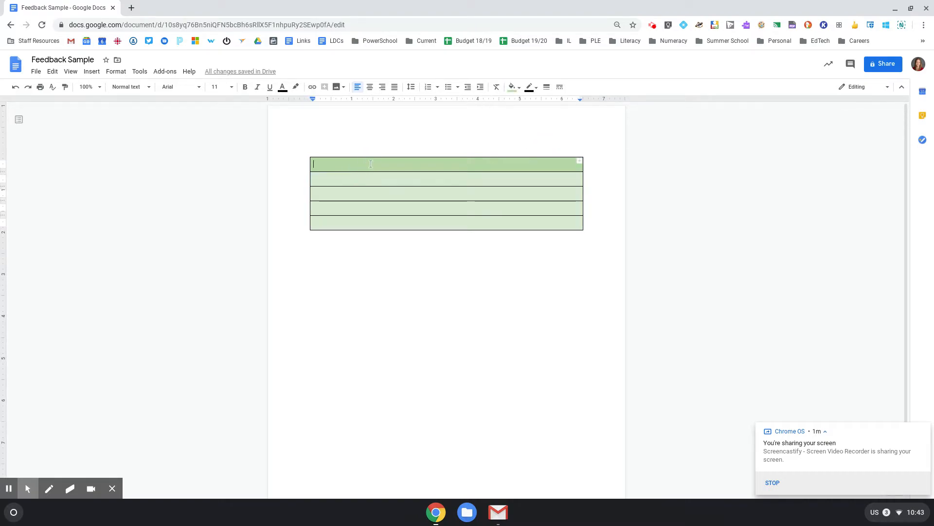
text(Organizing your Table)
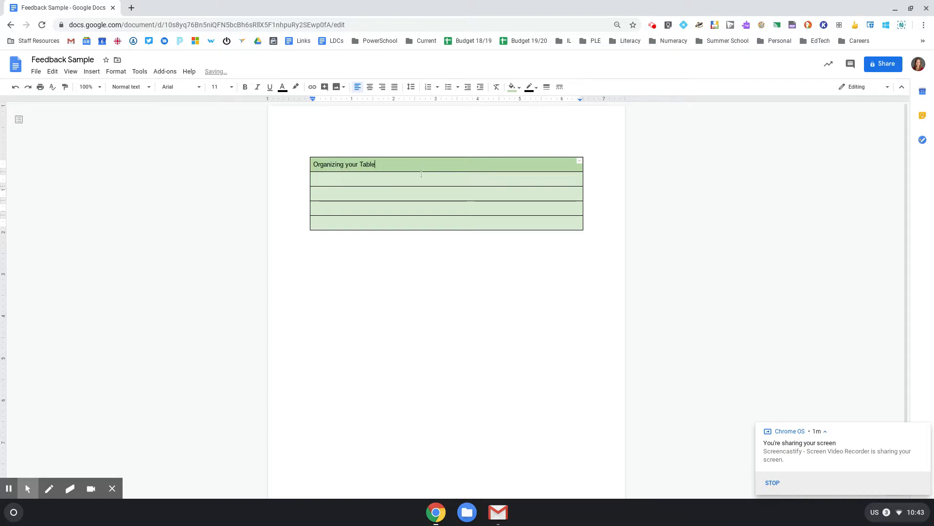
drag(376, 164, 300, 163)
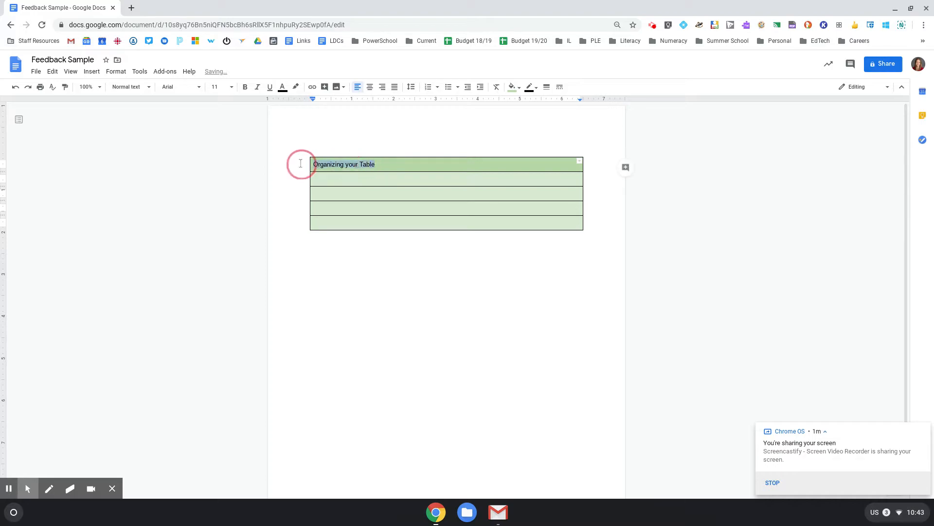
click(245, 87)
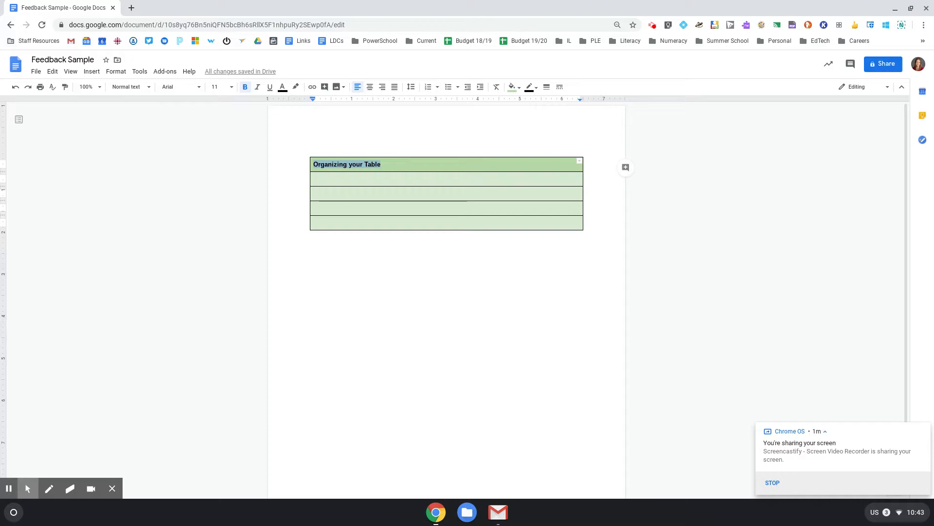
- Enter "ADD TEXT" in the second row and insert a picture of a cat hanging on a line, found by a web image search for "cat"
click(384, 180)
text(ADD TEXT)
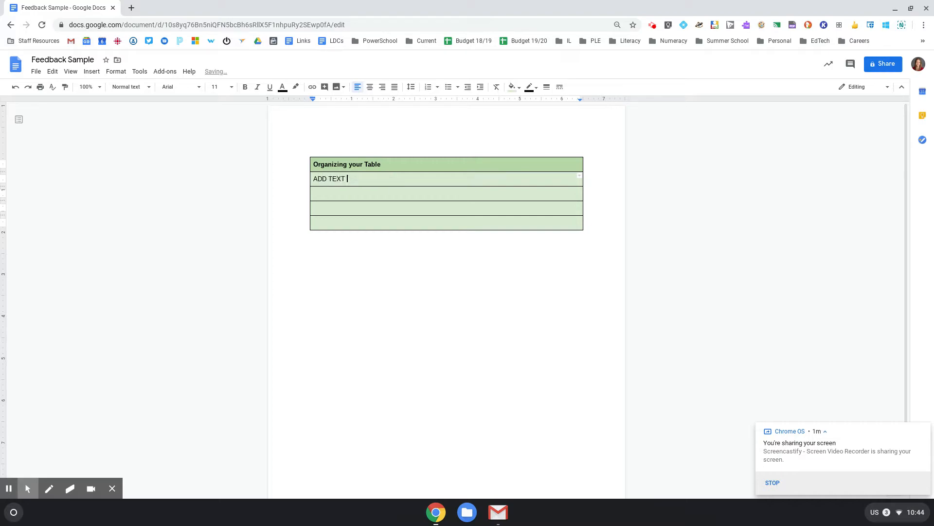
click(92, 71)
mouse_move(117, 89)
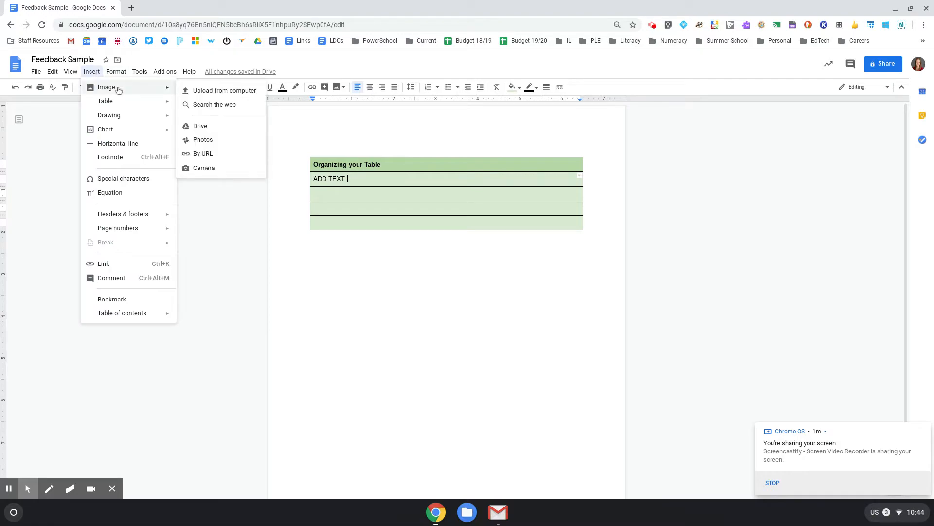
click(219, 106)
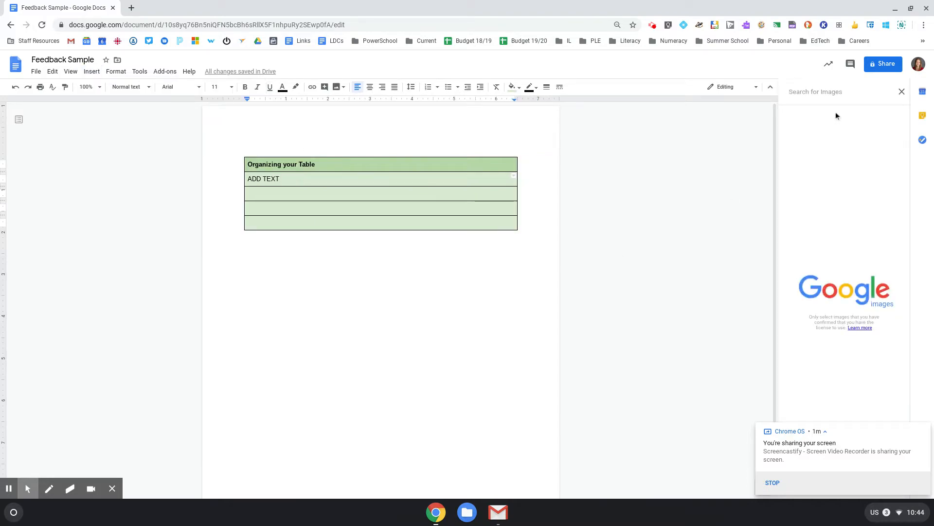
text(cat)
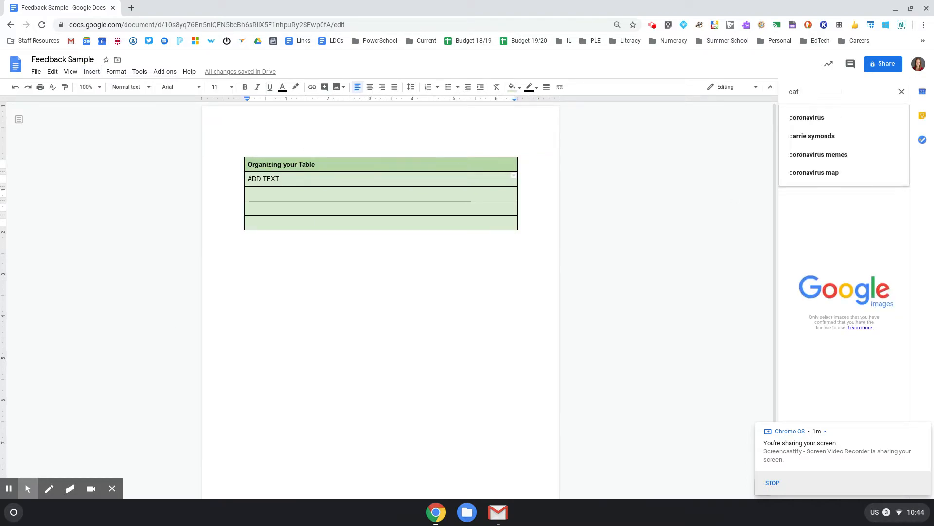
key(Return)
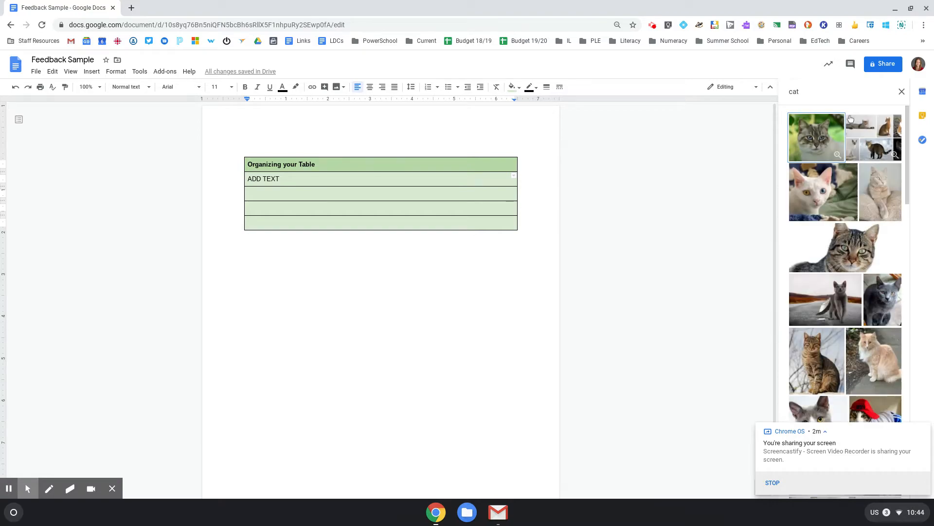
scroll(864, 331, down, 2)
scroll(863, 331, down, 5)
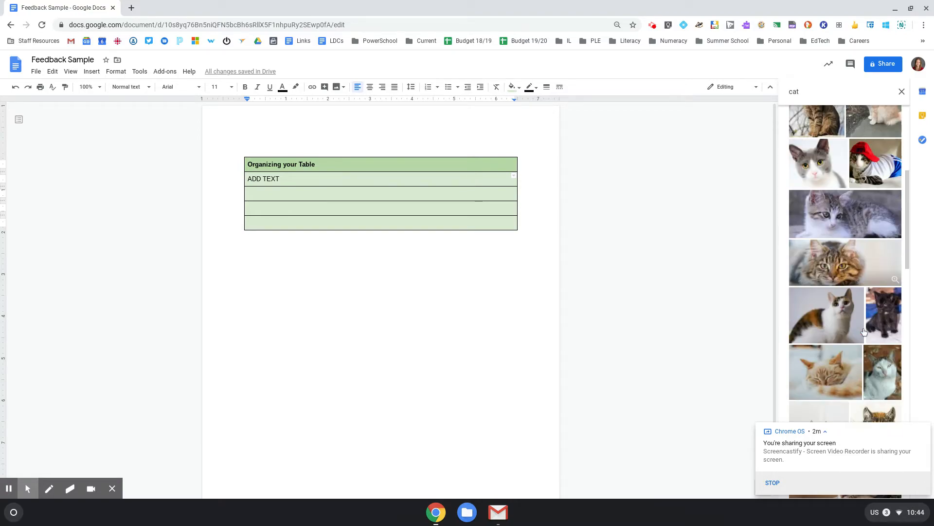
double_click(825, 375)
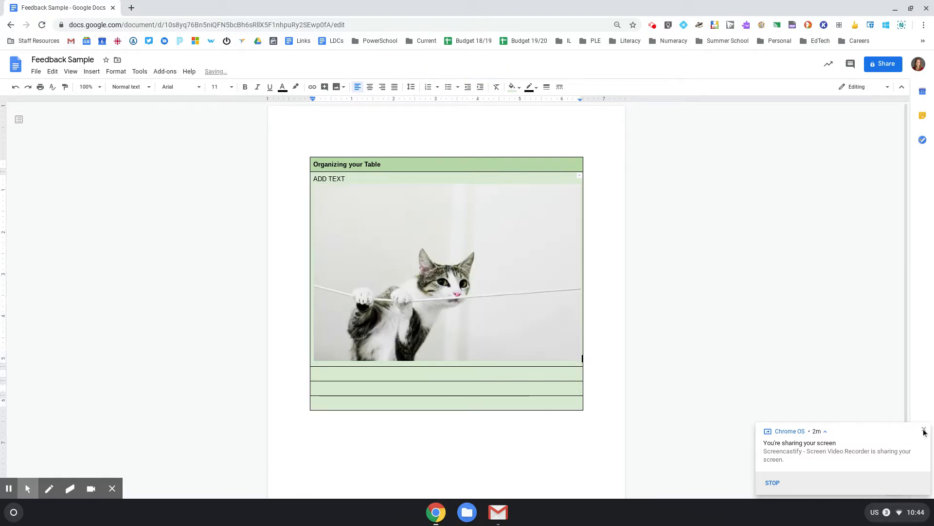
- Shrink the cat picture to about 60 percent of the table's width and continue the text before it with "about cats and how cute they are"
click(566, 347)
drag(582, 362, 476, 291)
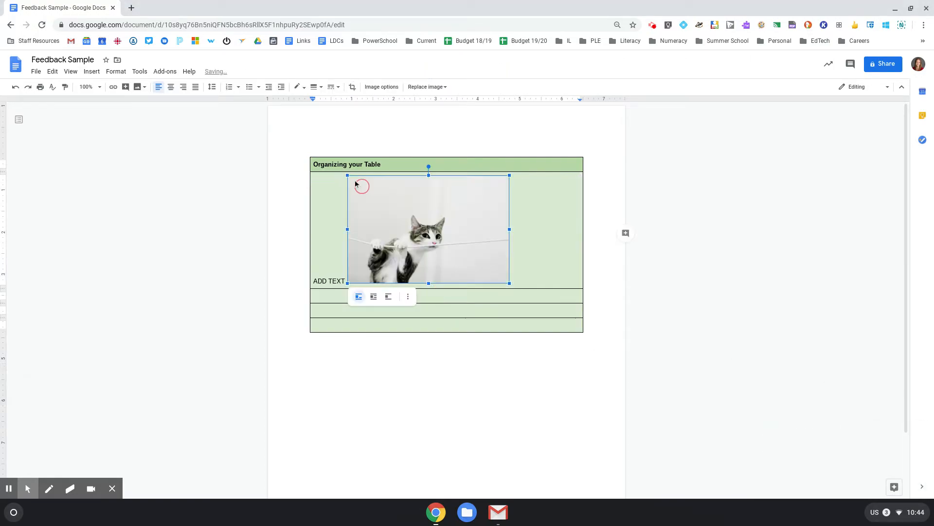
click(349, 283)
text(about cats and how cute they are)
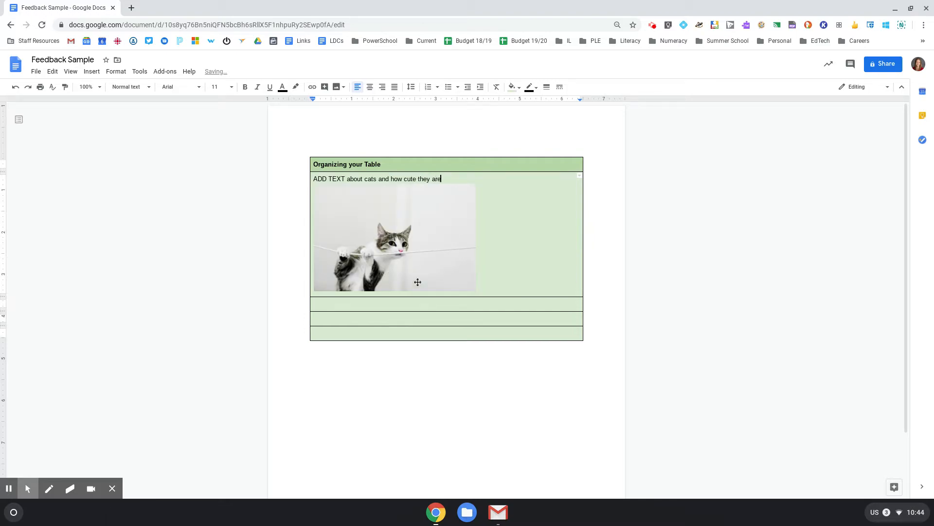
- Wrap the text around the cat picture and shrink the picture to about 40 percent of the table's width
click(395, 262)
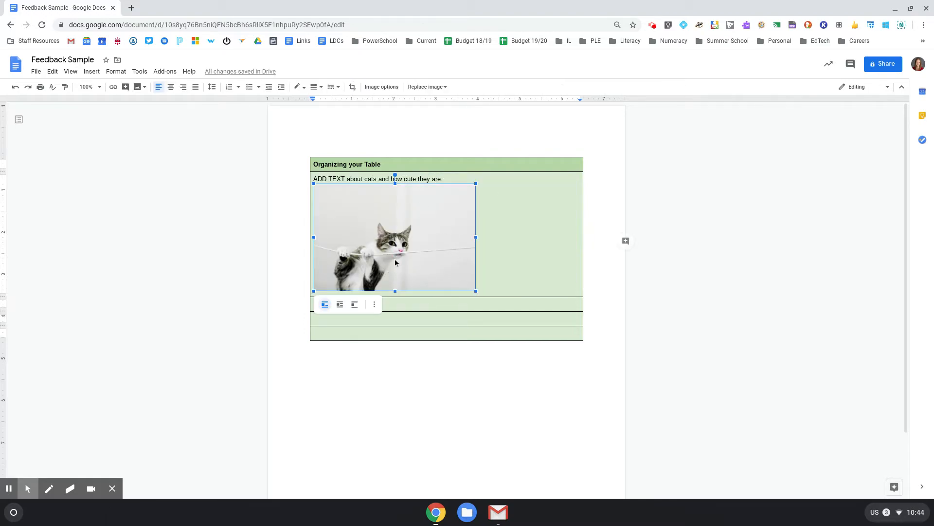
click(340, 304)
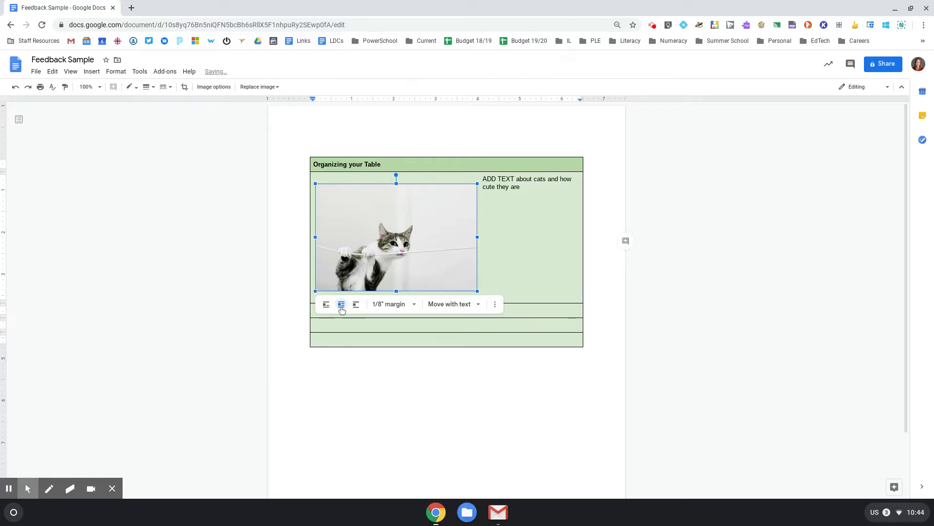
click(404, 304)
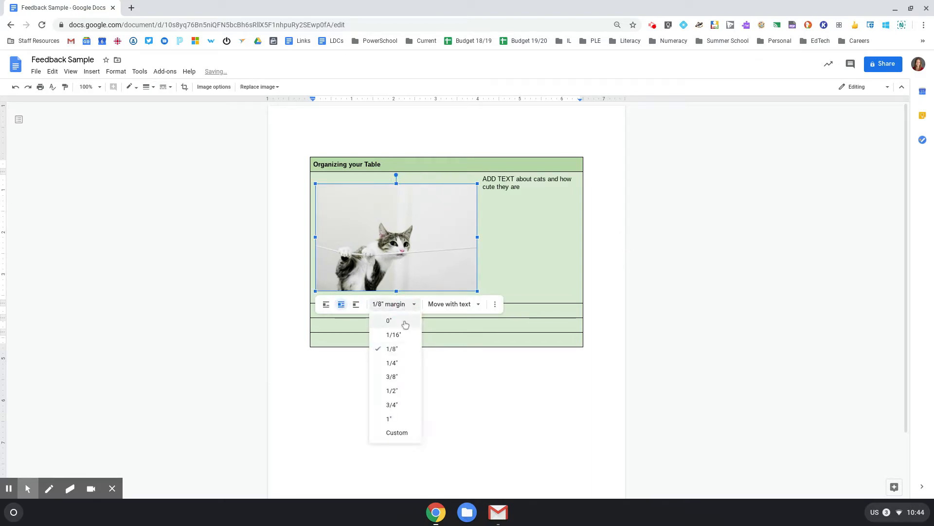
click(478, 304)
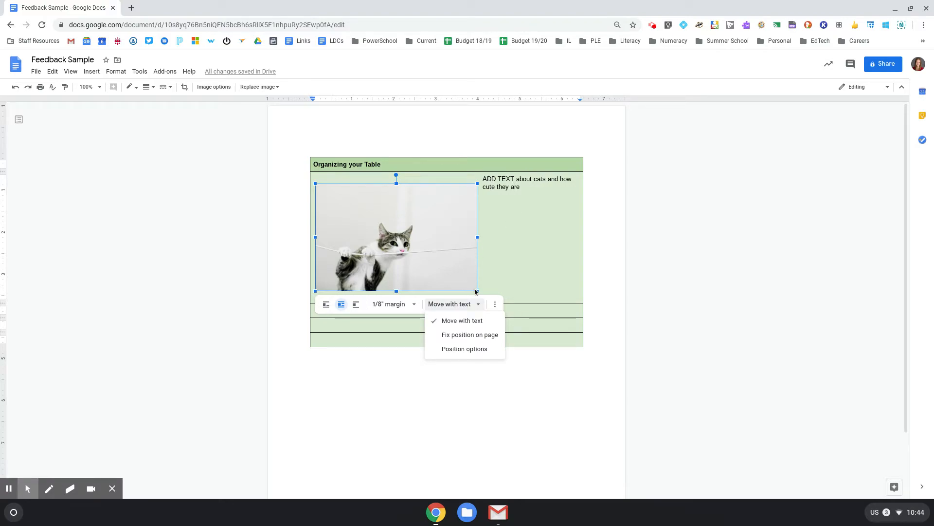
drag(476, 291, 429, 259)
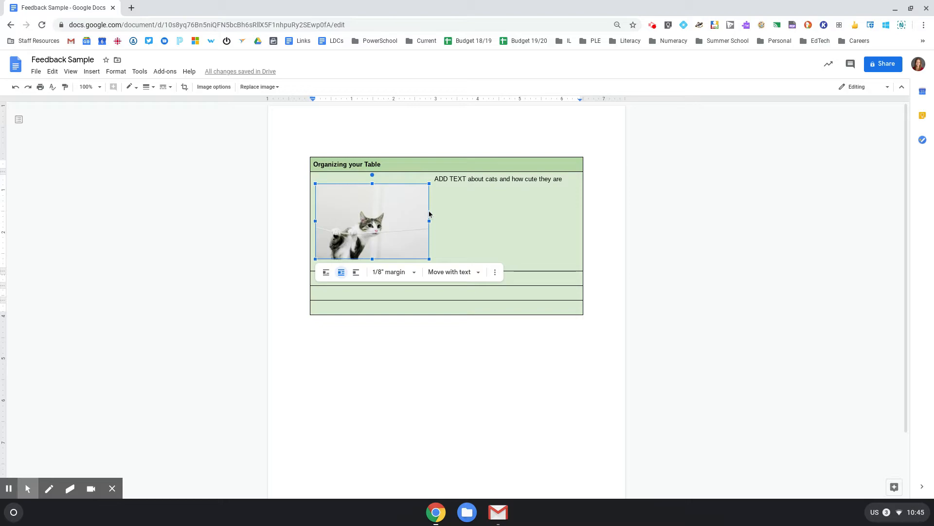
click(417, 374)
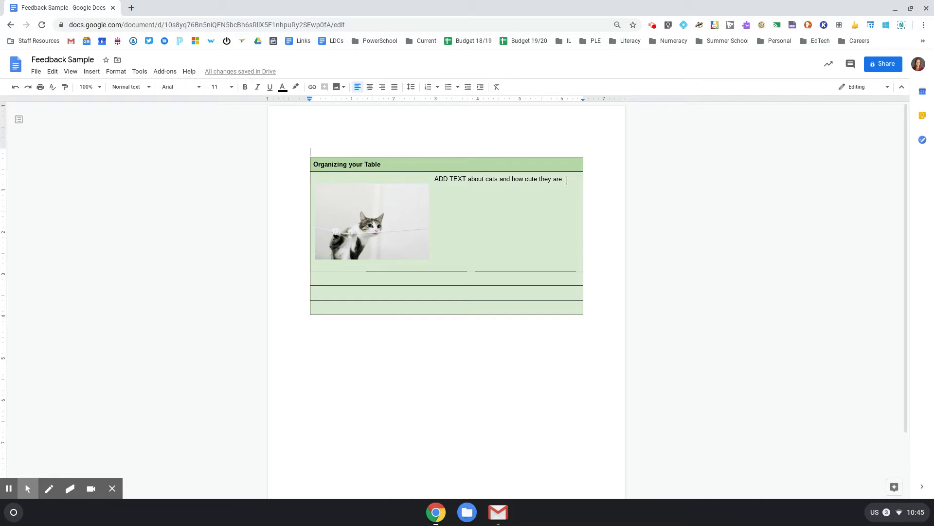
drag(563, 179, 514, 177)
click(312, 87)
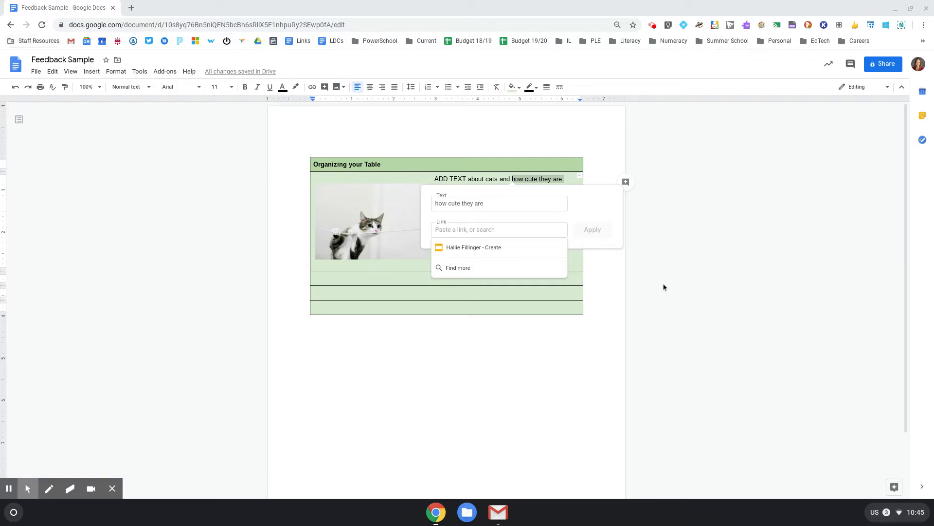
click(502, 234)
text(https://www.cbc.ca/news)
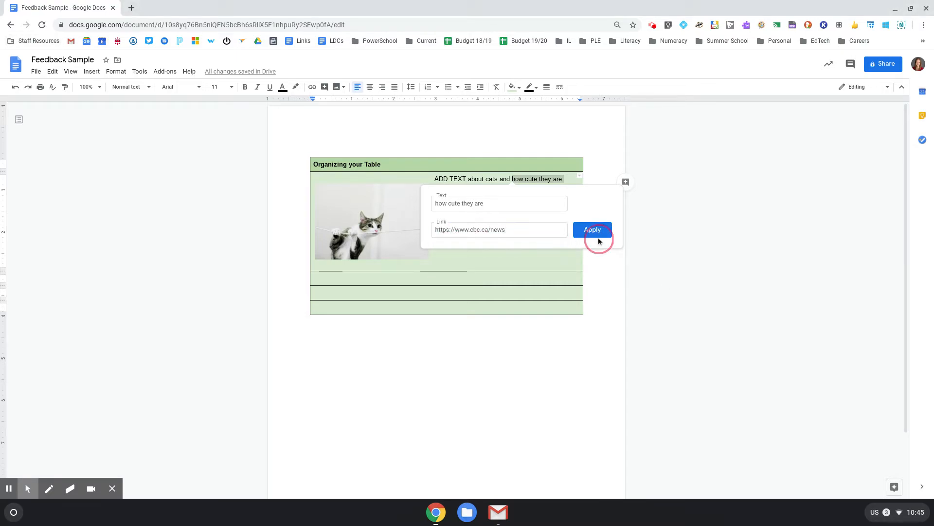
click(597, 236)
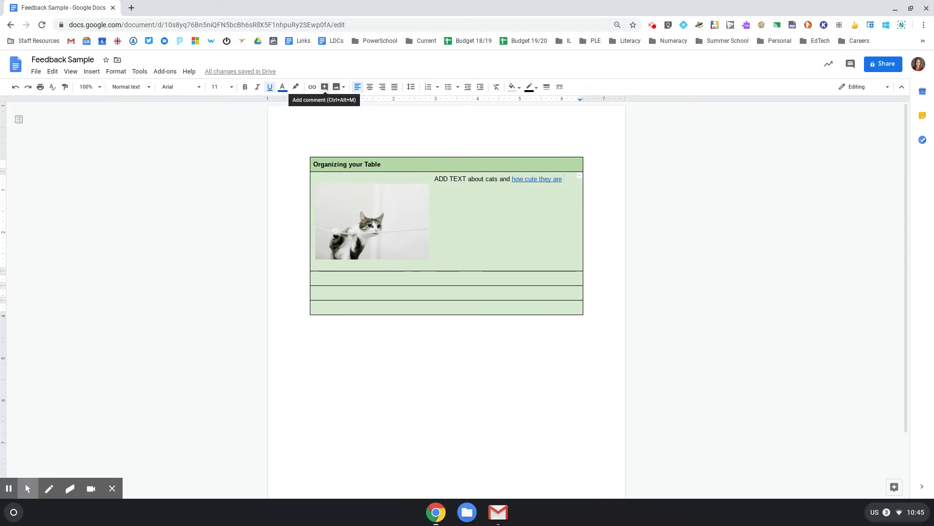
click(325, 89)
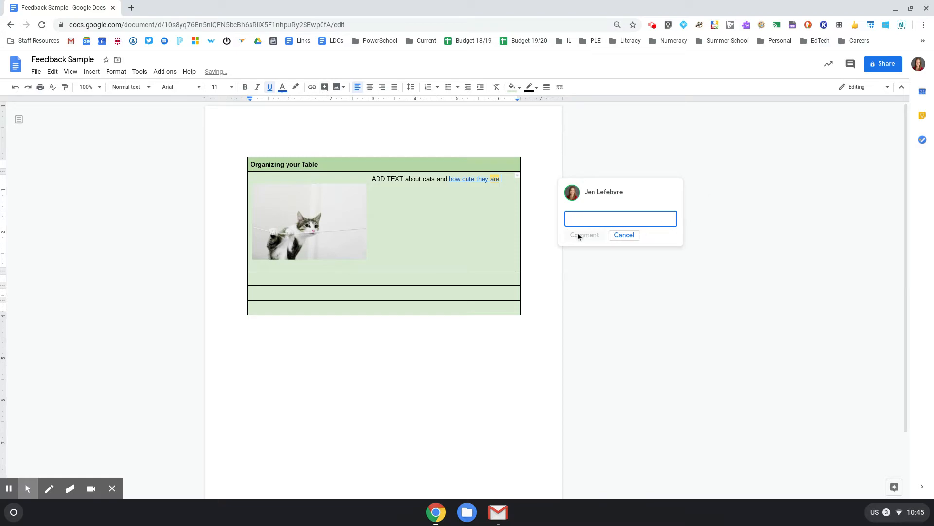
click(624, 235)
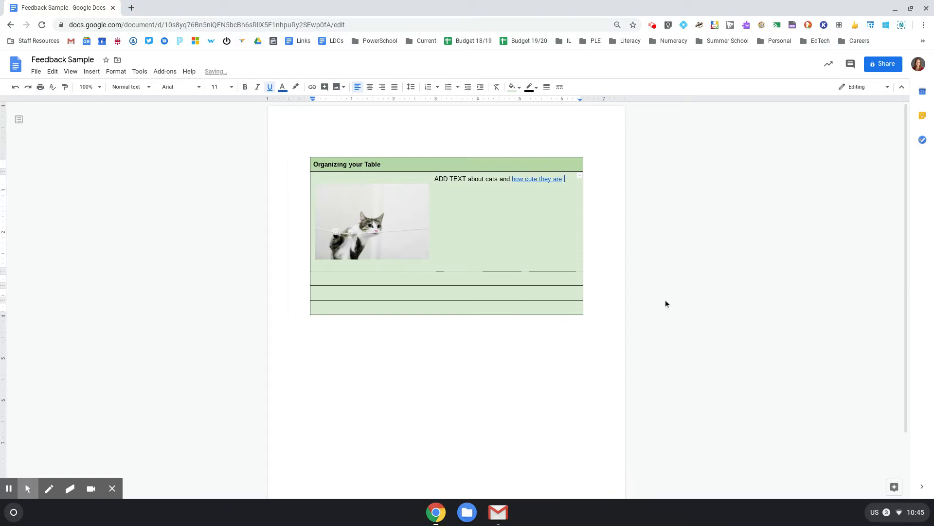
click(406, 227)
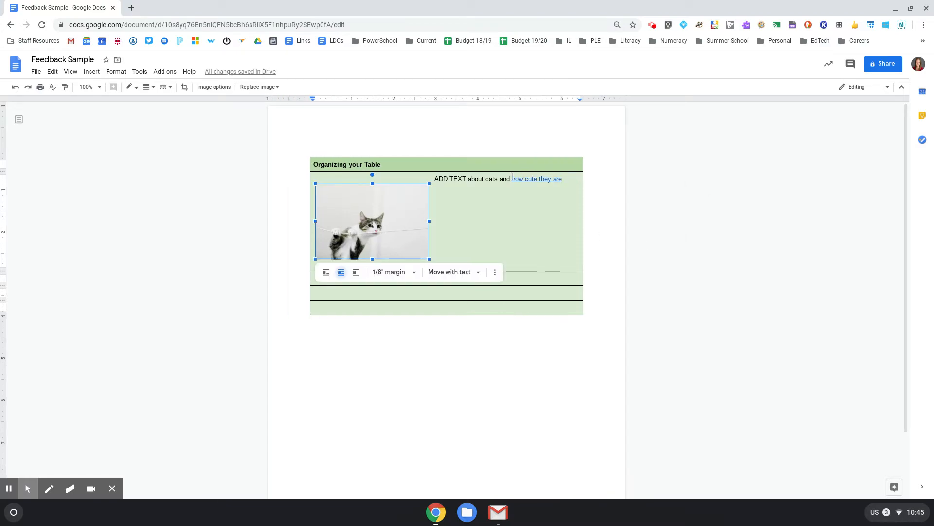
drag(512, 178, 486, 180)
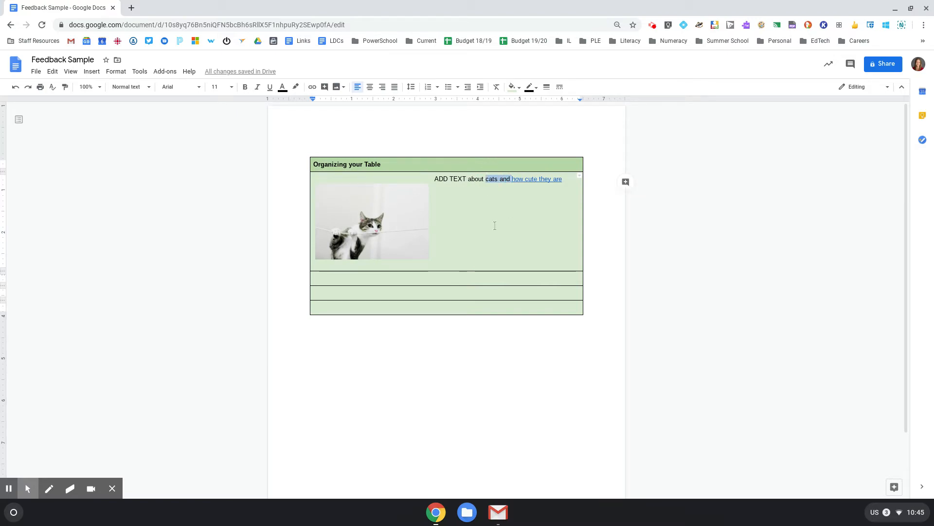
- Enter "CAT" in the table's fourth row and attach the comment "This thought is very basic, can you add an example to make your point"
click(426, 291)
click(343, 292)
text(CAT)
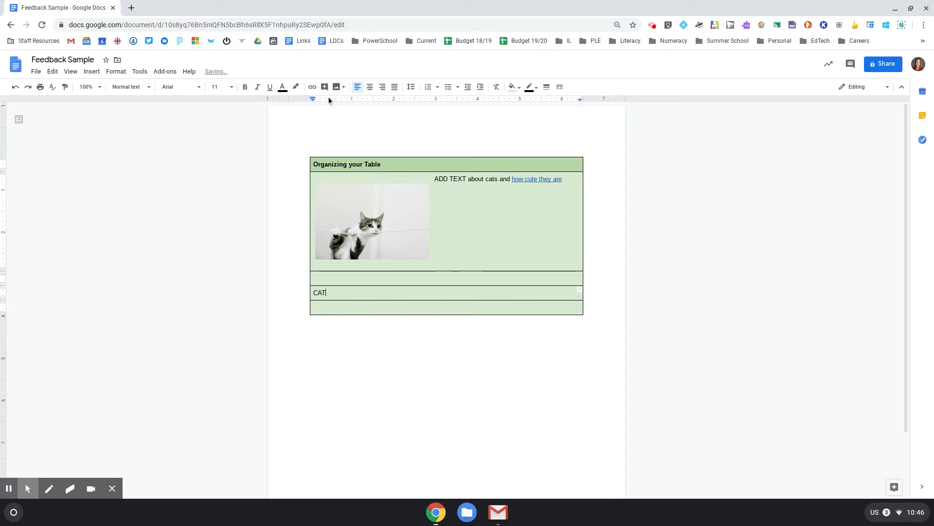
click(324, 87)
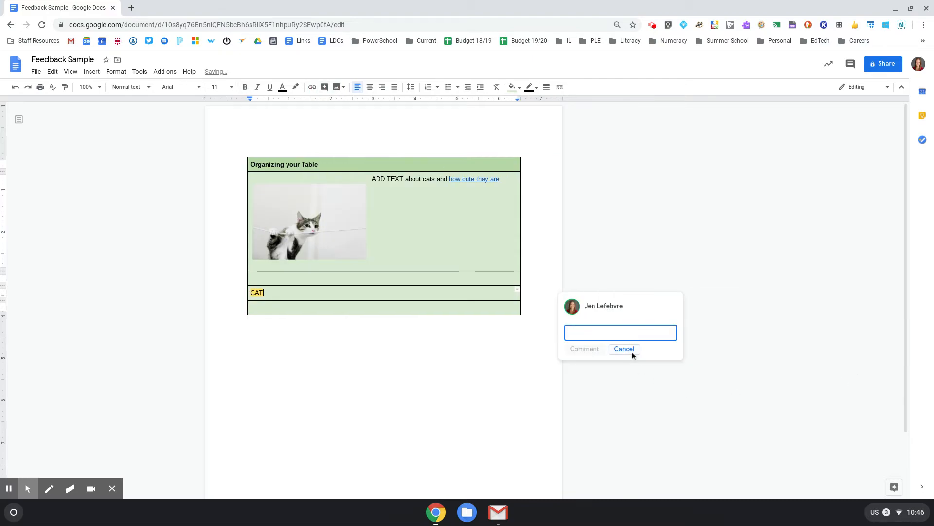
text(This thought is very basic, can you add an example to make your point)
click(585, 360)
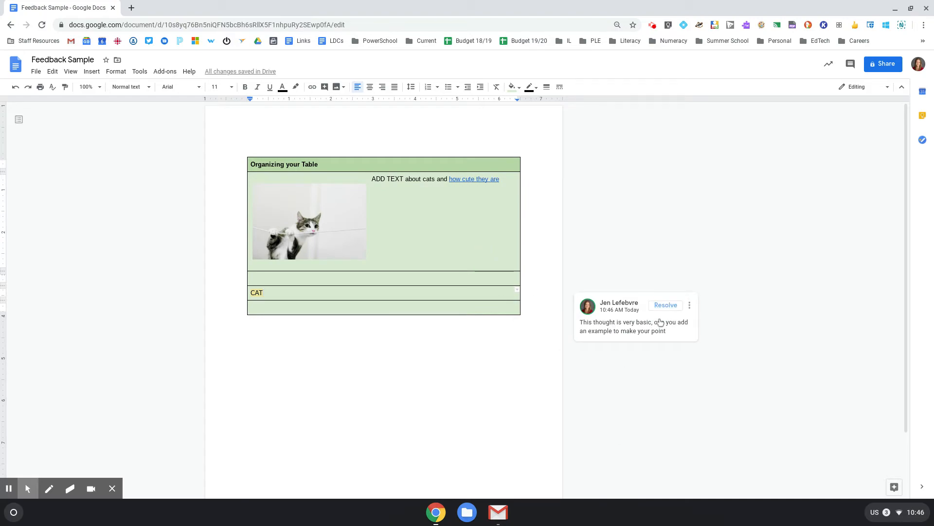
- Draft a comment on part of "TEXT about", mentioning Flex Learning, with "Please go back and do this again with a concrete example and in a sentence."
click(356, 289)
click(340, 278)
drag(400, 179, 416, 179)
click(563, 182)
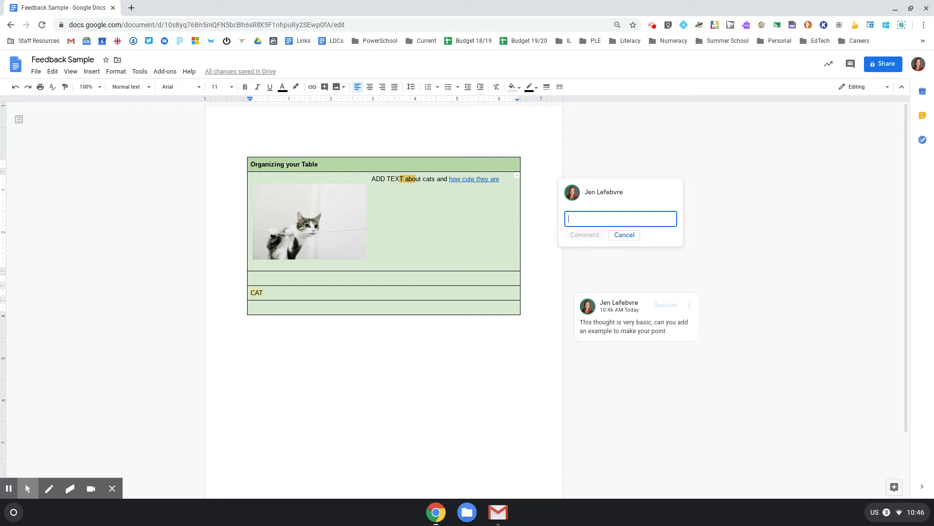
text(+)
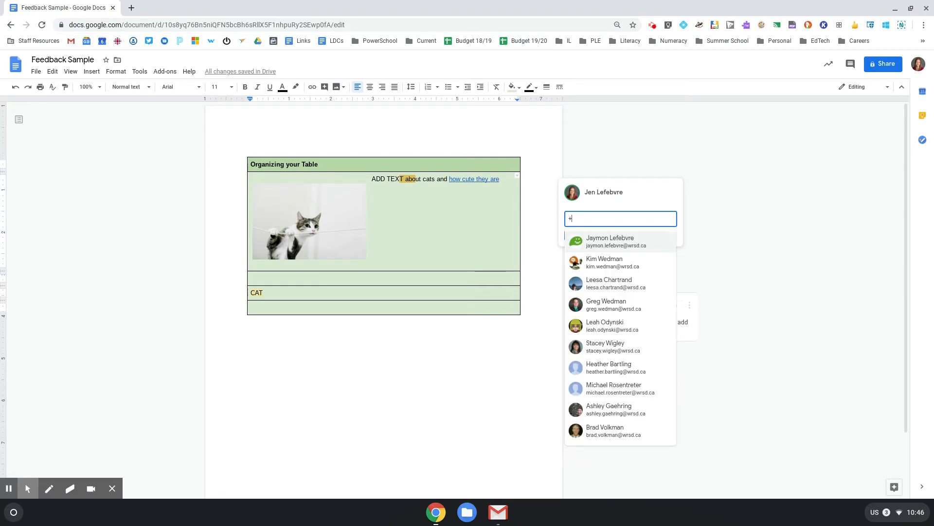
text(flex.)
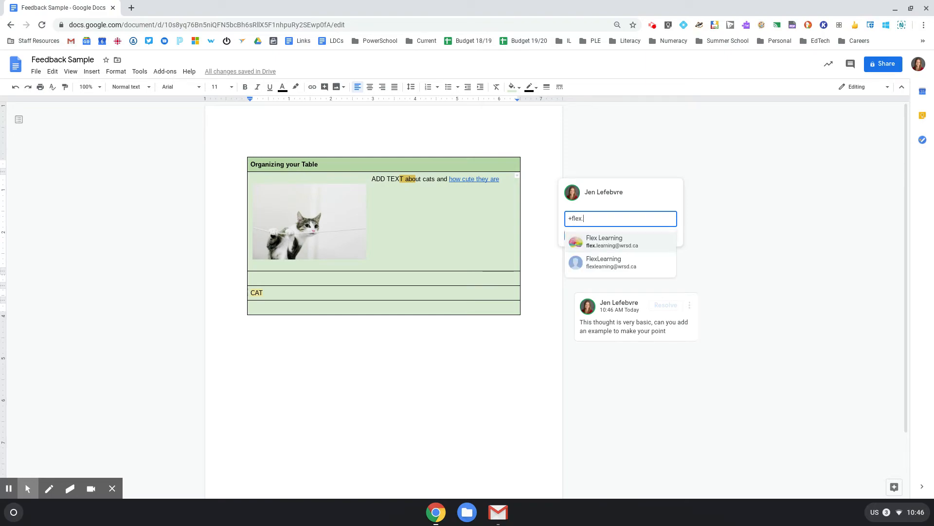
click(620, 246)
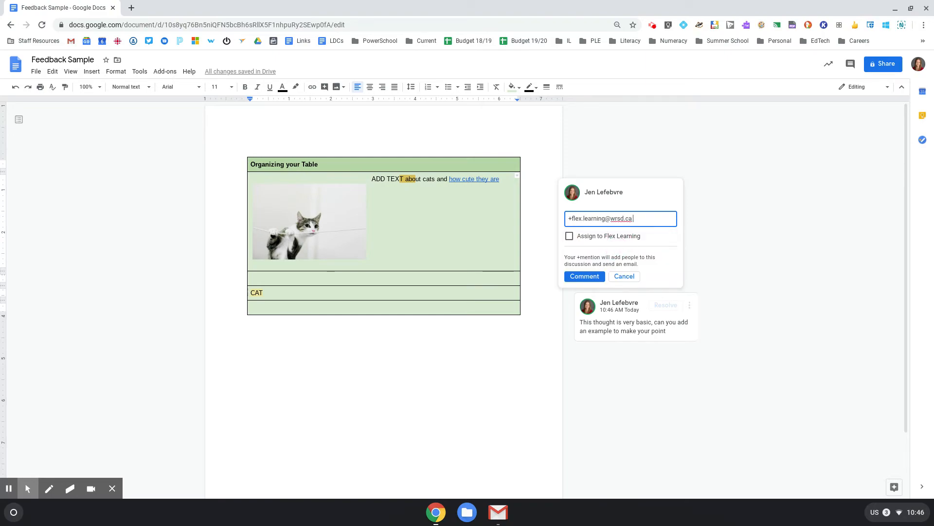
text(Please go back and do this again with)
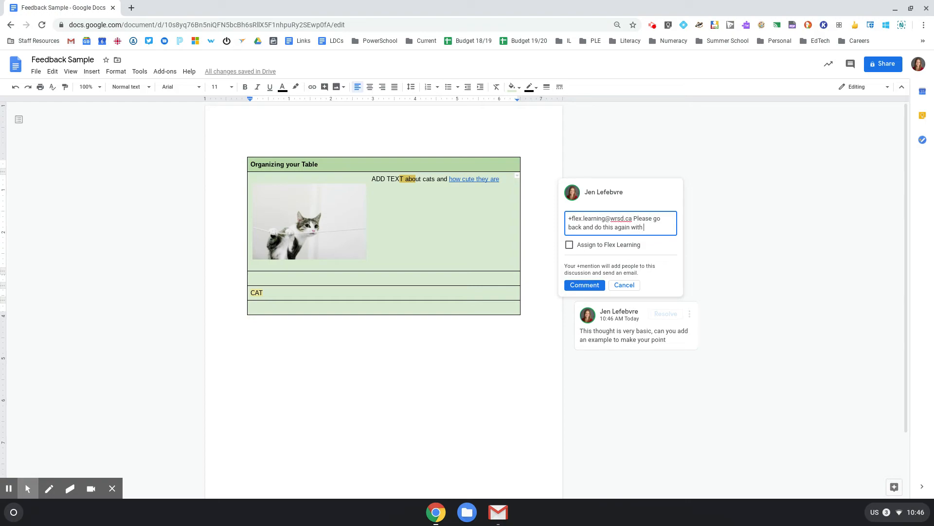
text( a concrete example and)
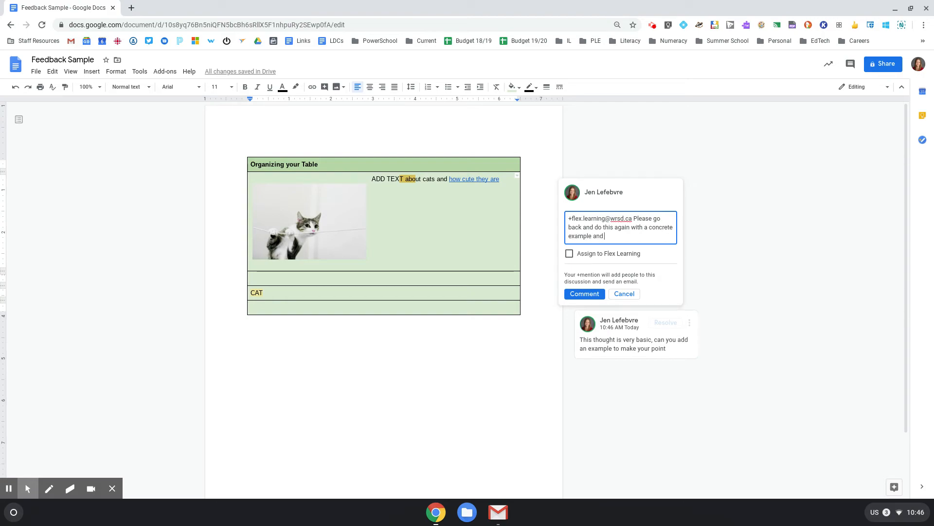
text( in a sentence.)
- Assign the drafted comment to Flex Learning and share the document with that account with Comment access
click(569, 253)
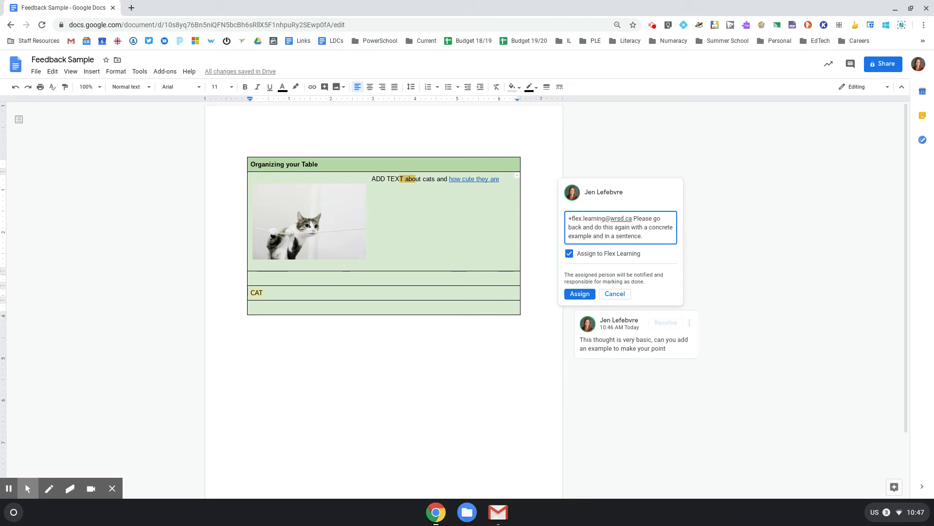
click(580, 294)
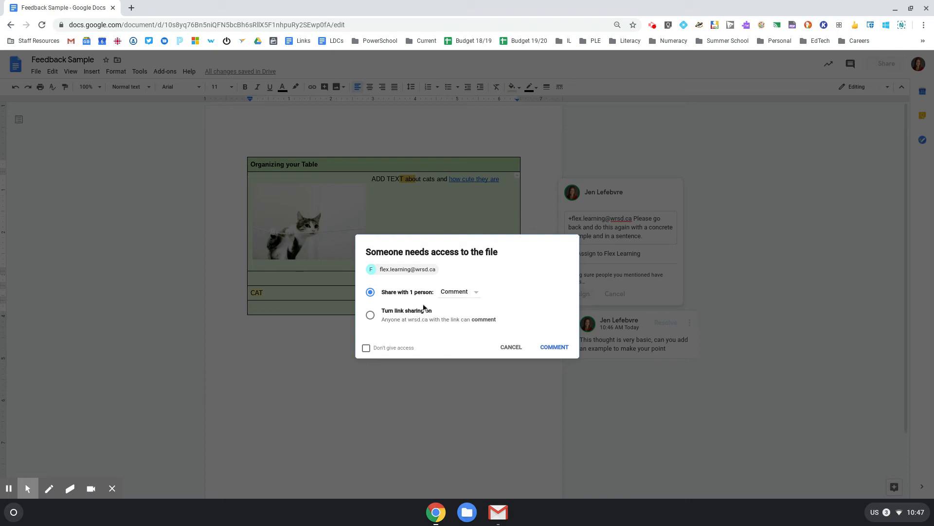
click(563, 347)
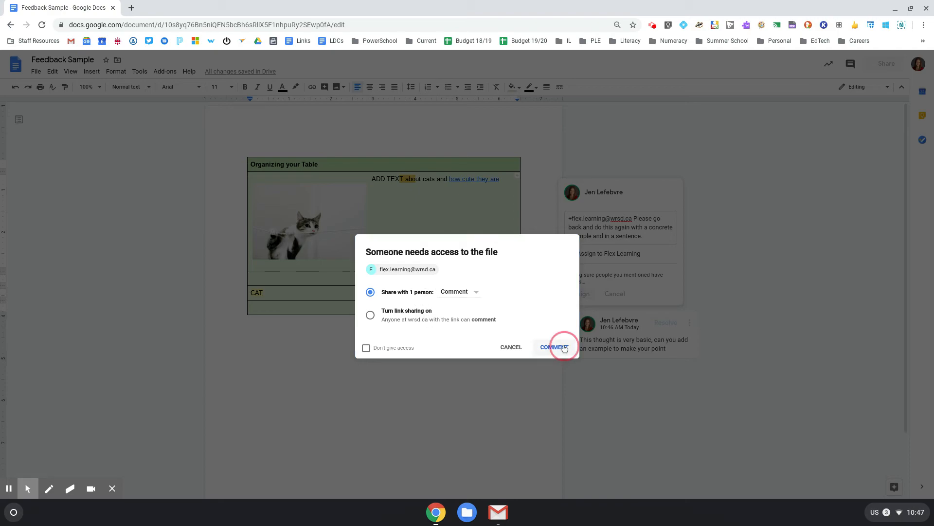
click(555, 347)
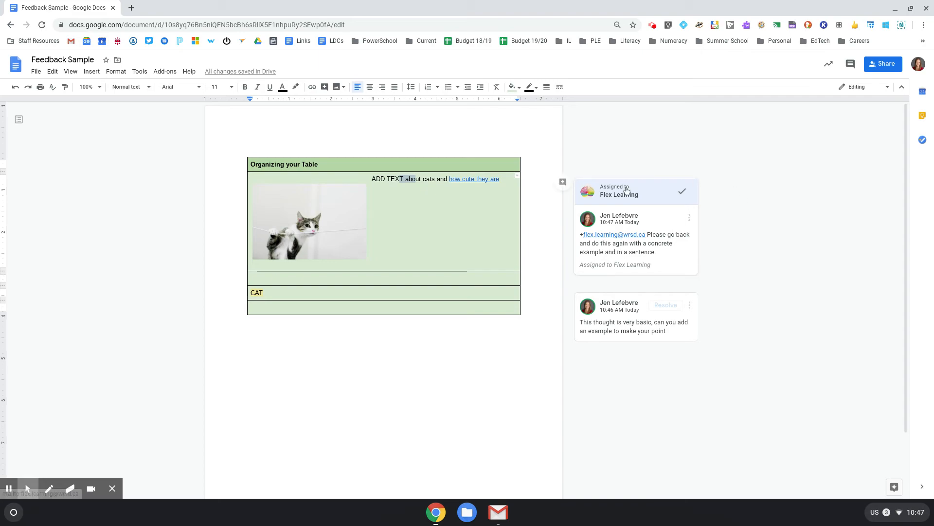
mouse_move(676, 196)
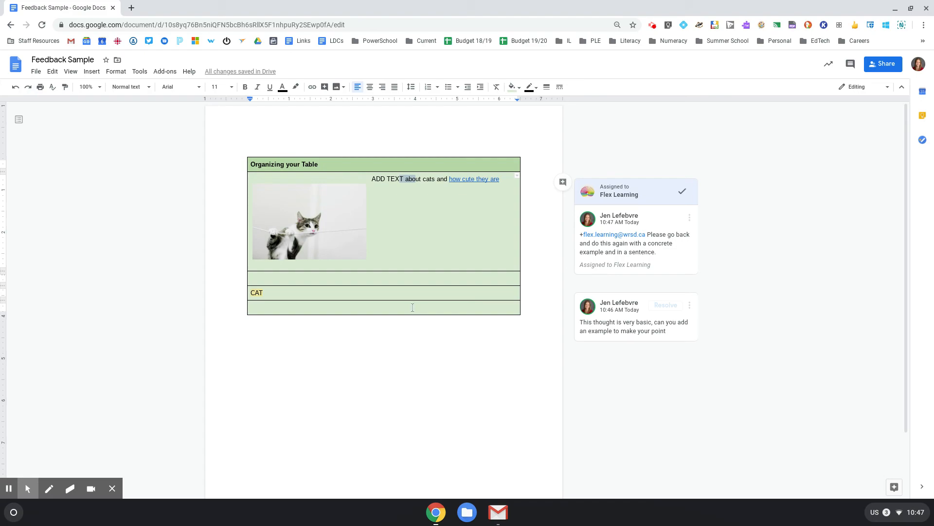
drag(412, 307, 359, 298)
click(340, 310)
drag(261, 312, 408, 311)
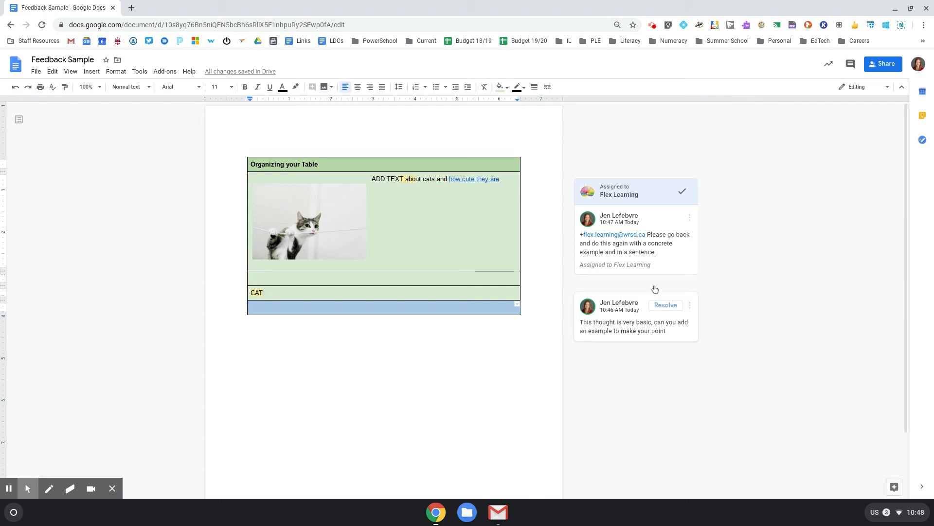
click(382, 314)
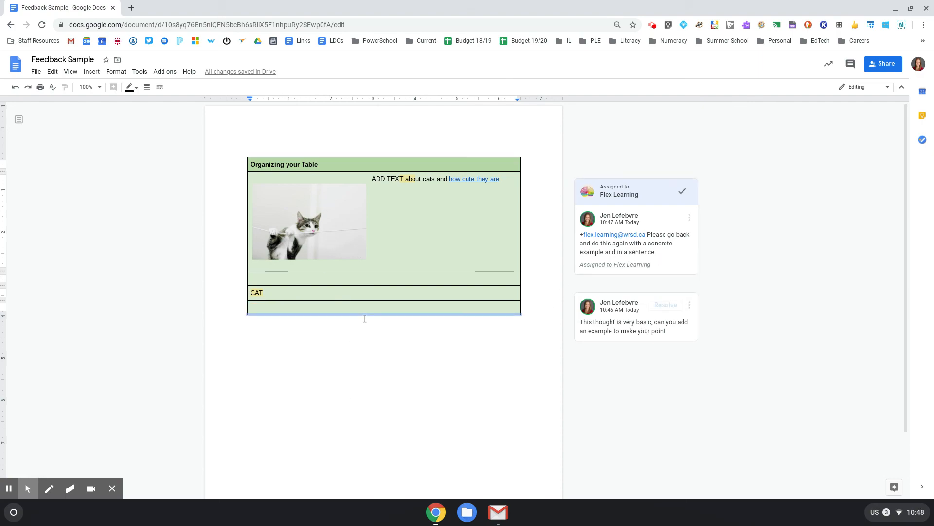
click(383, 307)
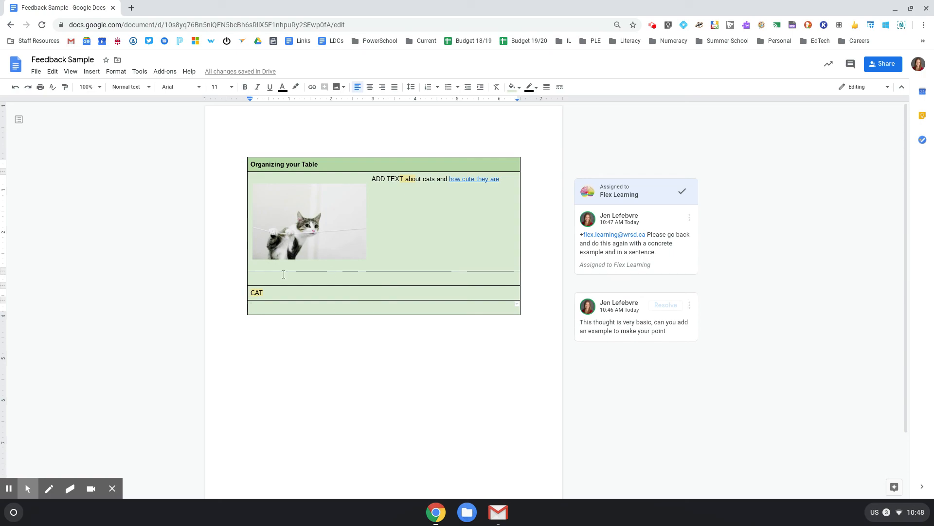
click(266, 311)
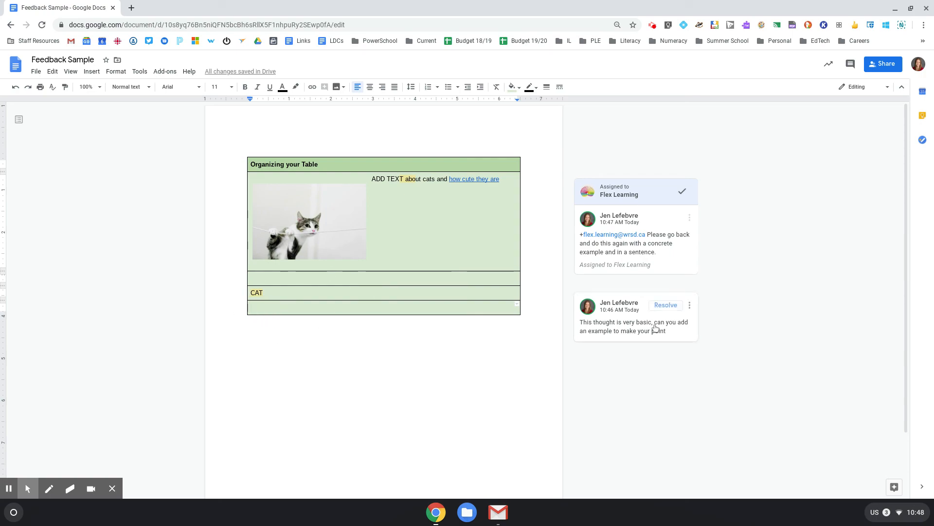